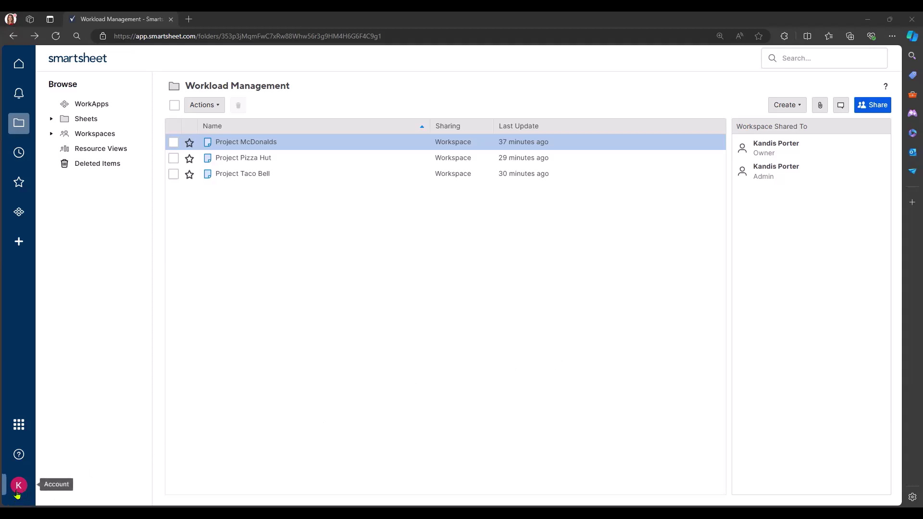
Open the Admin Center in a new tab from the account menu
{"action": "left_click", "coordinate": [19, 486]}
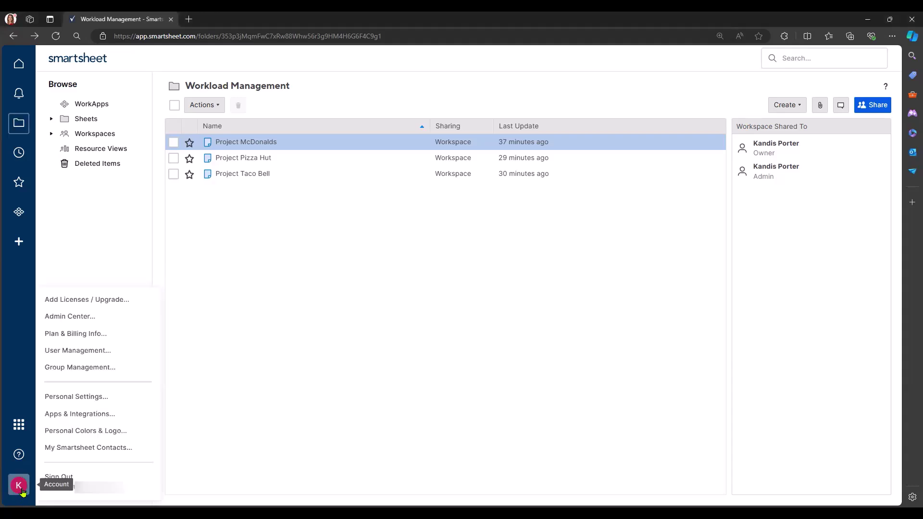
{"action": "left_click", "coordinate": [118, 317]}
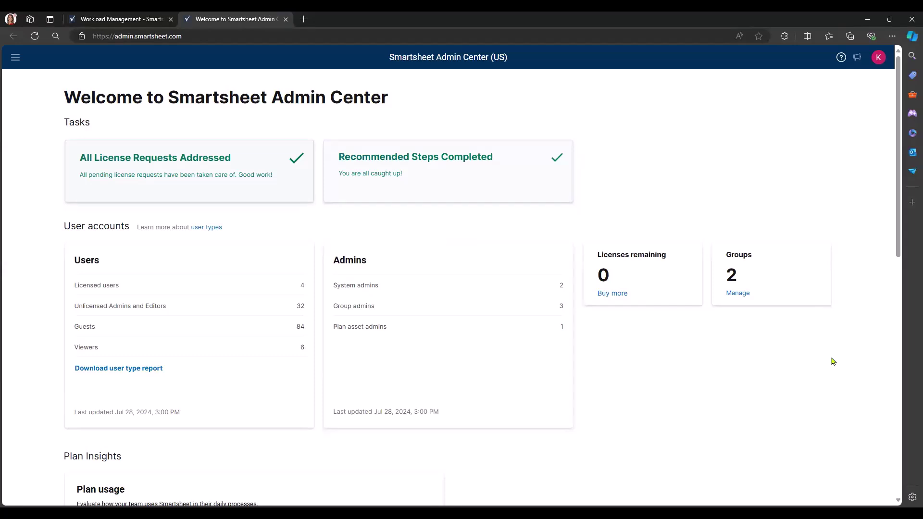
Go to the User Management page through the Admin Center navigation menu
{"action": "left_click", "coordinate": [17, 62]}
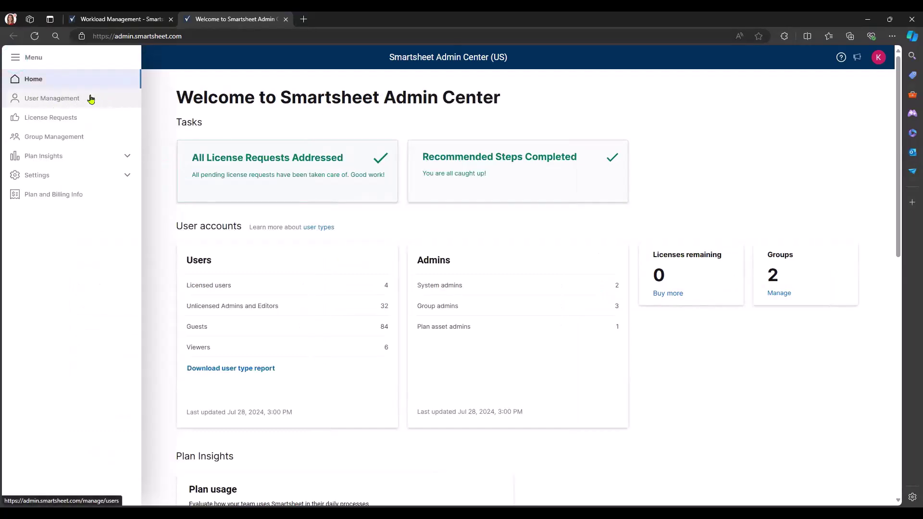
{"action": "left_click", "coordinate": [77, 100]}
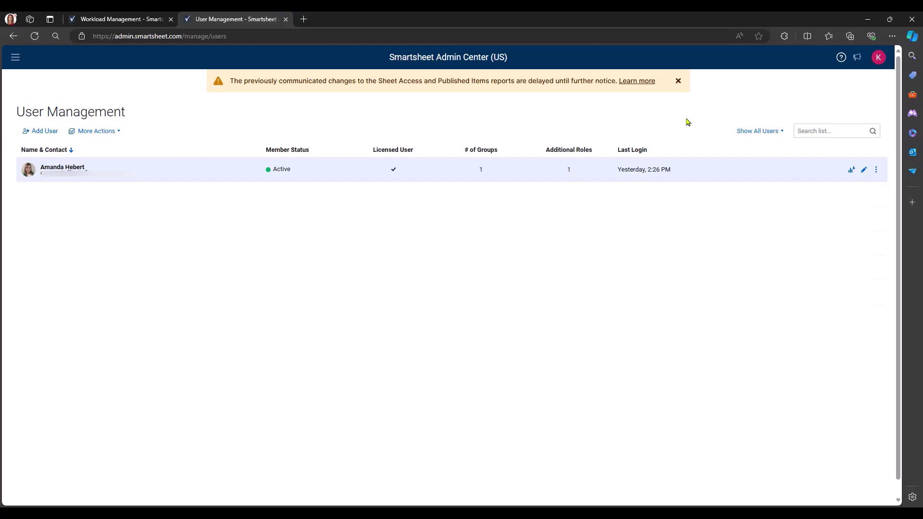
Add the Resource Viewer role to the licensed user's roles
{"action": "left_click", "coordinate": [865, 171]}
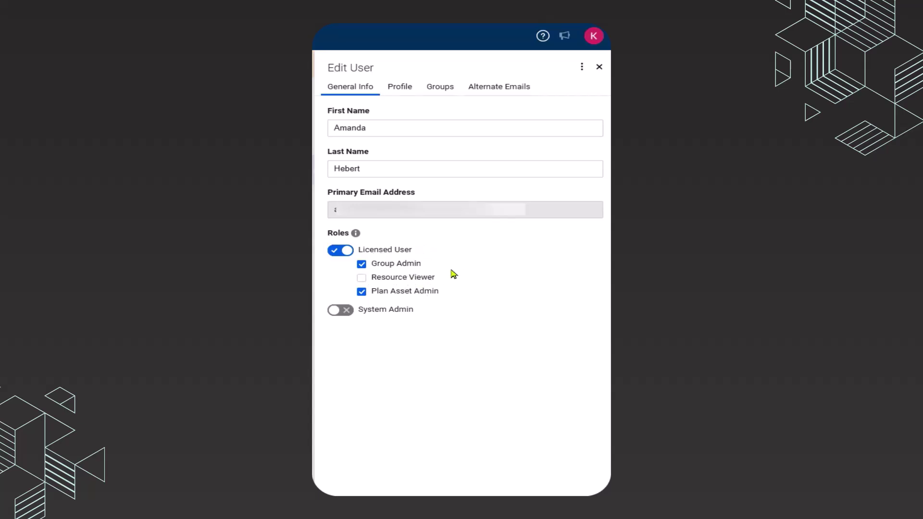
{"action": "left_click", "coordinate": [362, 277]}
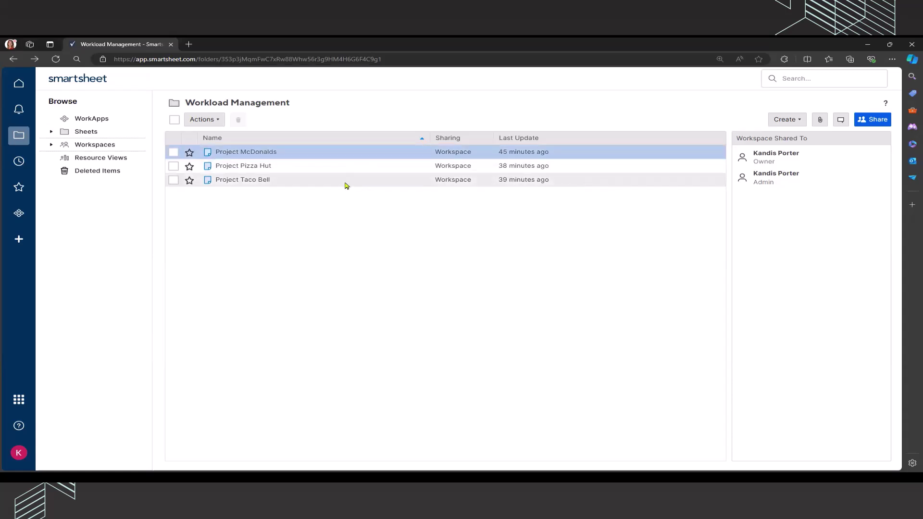
Open the Project McDonalds sheet from the Workload Management workspace
{"action": "left_click", "coordinate": [255, 151]}
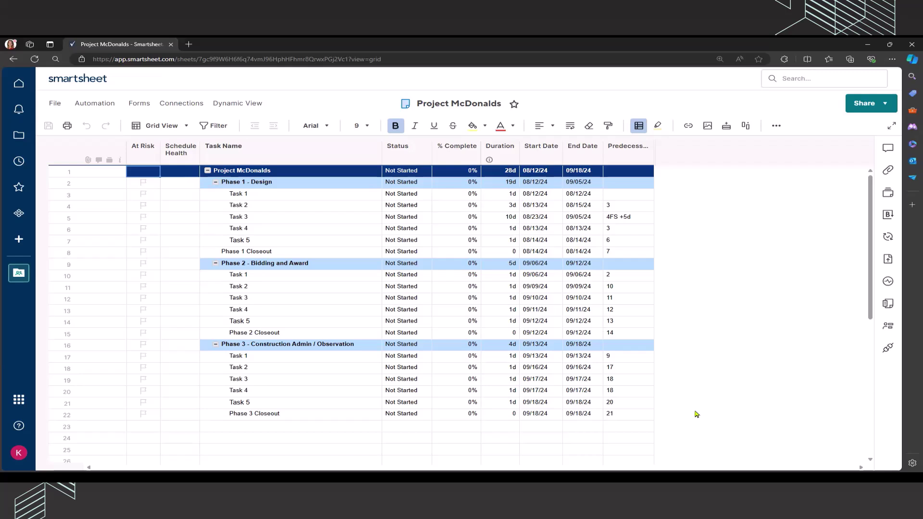
Review the required resource columns and turn on workload tracking for Project McDonalds
{"action": "left_click", "coordinate": [890, 332]}
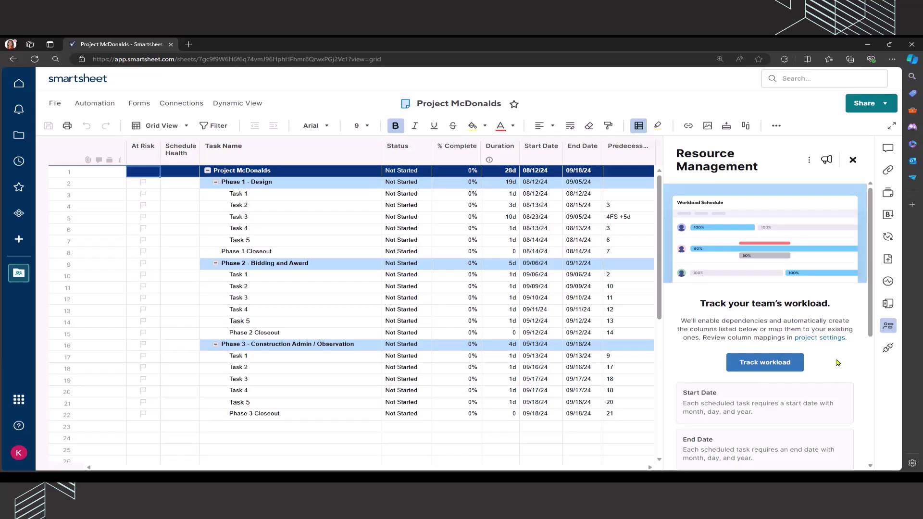
{"action": "scroll", "coordinate": [837, 363], "scroll_direction": "down", "scroll_amount": 1}
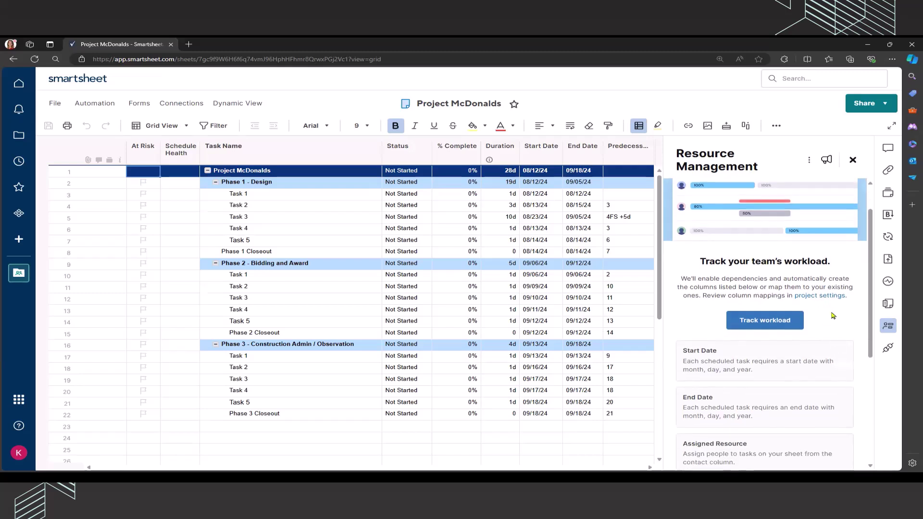
{"action": "scroll", "coordinate": [833, 316], "scroll_direction": "down", "scroll_amount": 2}
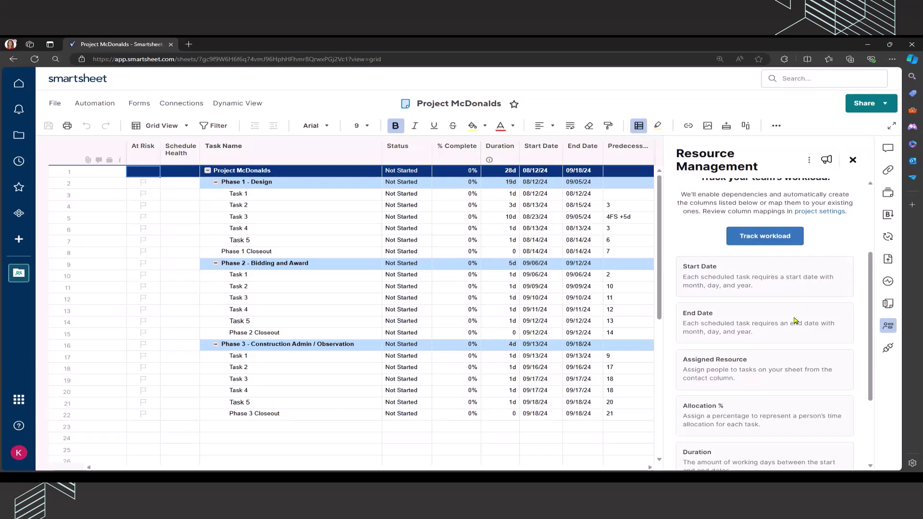
{"action": "scroll", "coordinate": [828, 321], "scroll_direction": "down", "scroll_amount": 2}
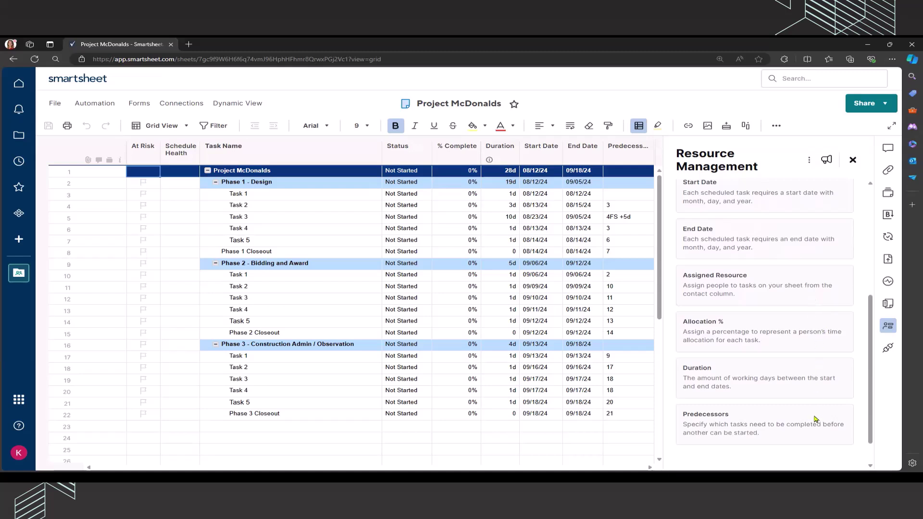
{"action": "scroll", "coordinate": [819, 410], "scroll_direction": "up", "scroll_amount": 3}
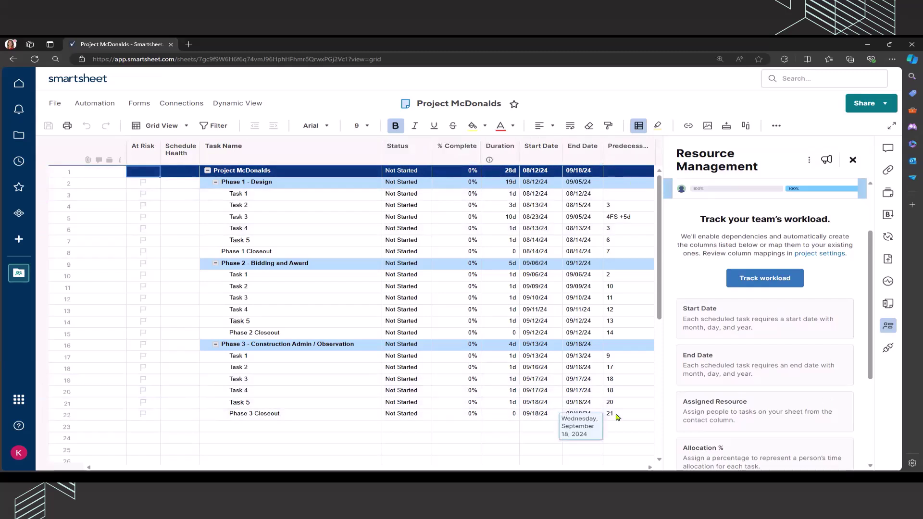
{"action": "scroll", "coordinate": [820, 397], "scroll_direction": "down", "scroll_amount": 1}
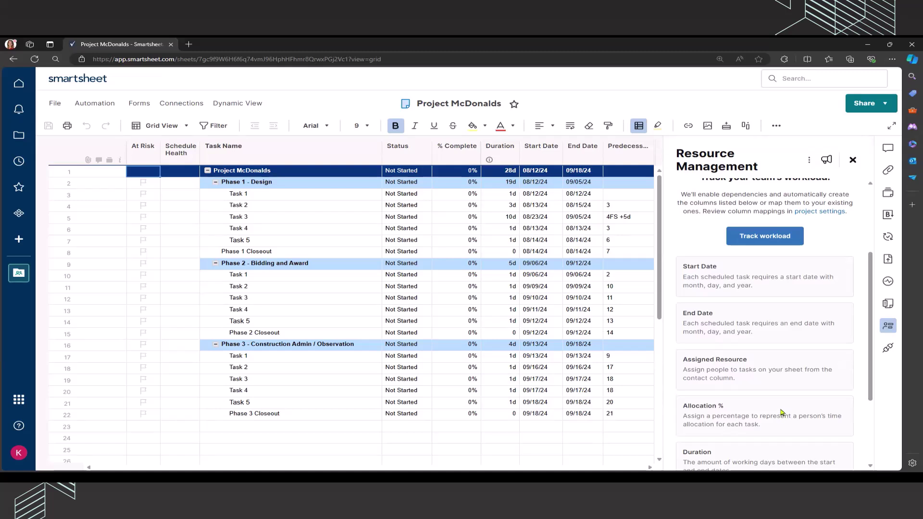
{"action": "scroll", "coordinate": [808, 388], "scroll_direction": "up", "scroll_amount": 3}
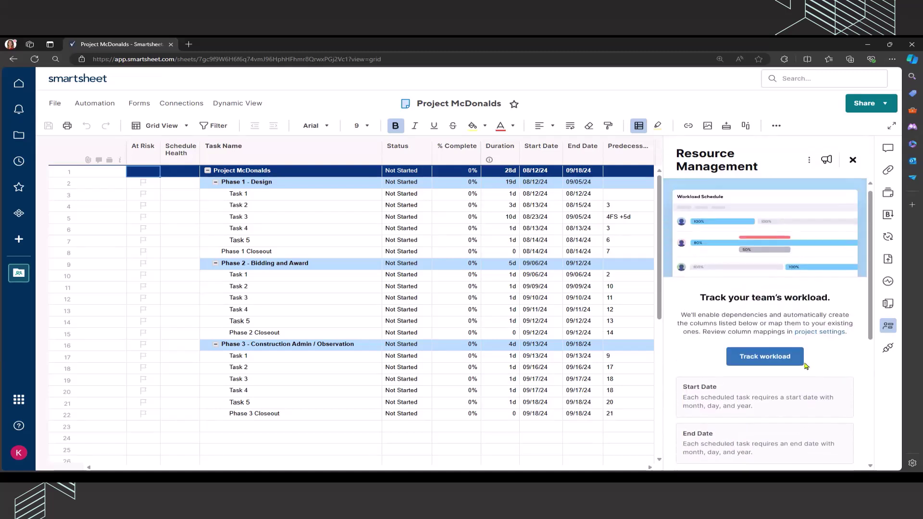
{"action": "left_click", "coordinate": [796, 368]}
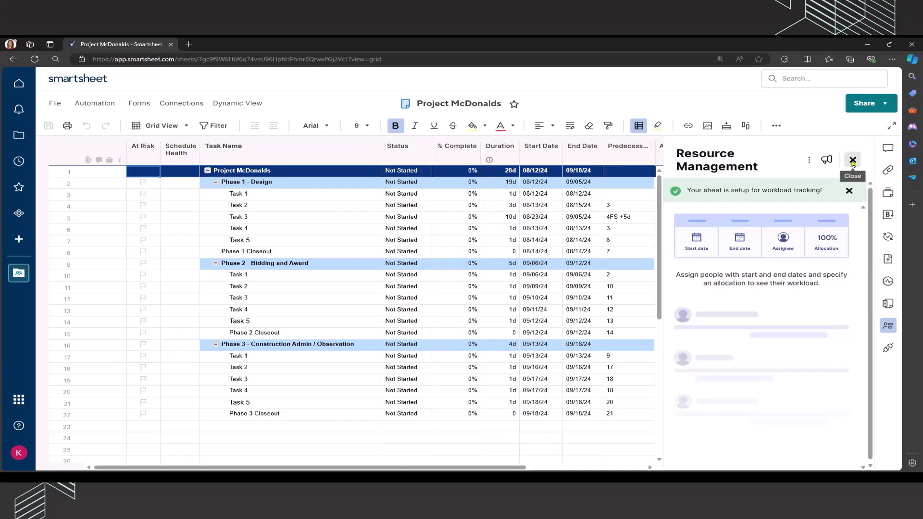
Assign Task 1 to the team member in the Assigned Resource column
{"action": "left_click", "coordinate": [853, 161]}
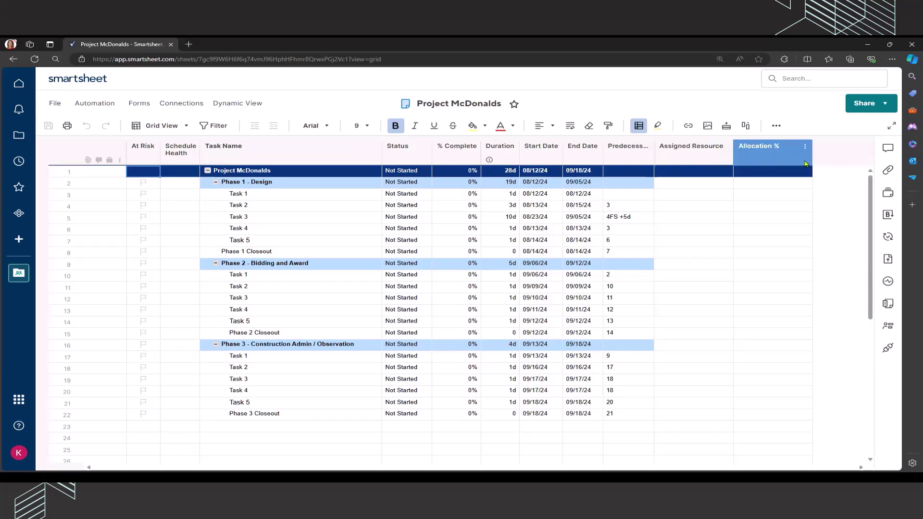
{"action": "left_click", "coordinate": [719, 194]}
{"action": "type", "text": "Kandis"}
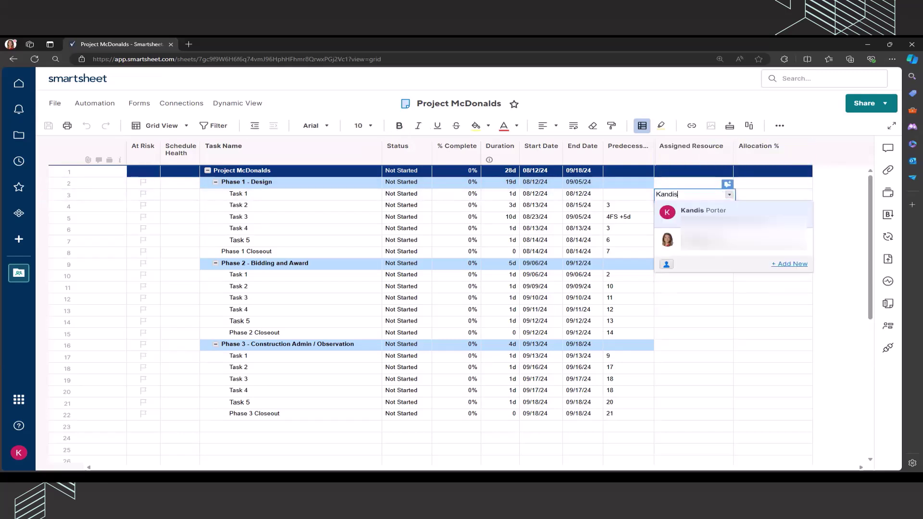
{"action": "key", "text": "Return"}
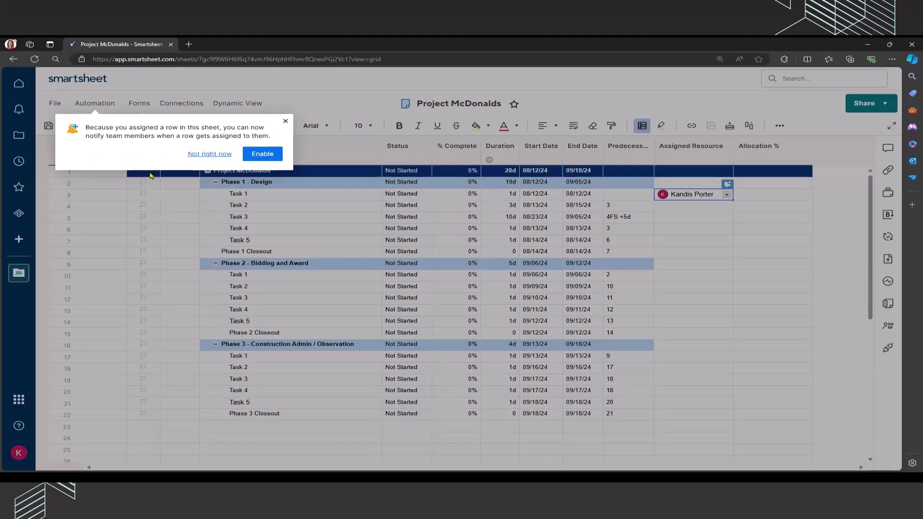
{"action": "left_click", "coordinate": [202, 154]}
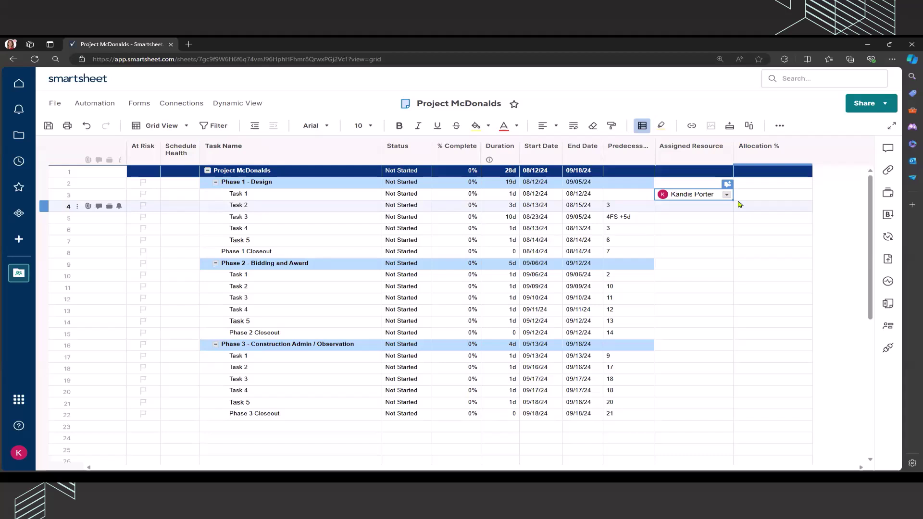
Copy Task 1's assigned resource down through the Phase 1 task rows
{"action": "left_click", "coordinate": [45, 170]}
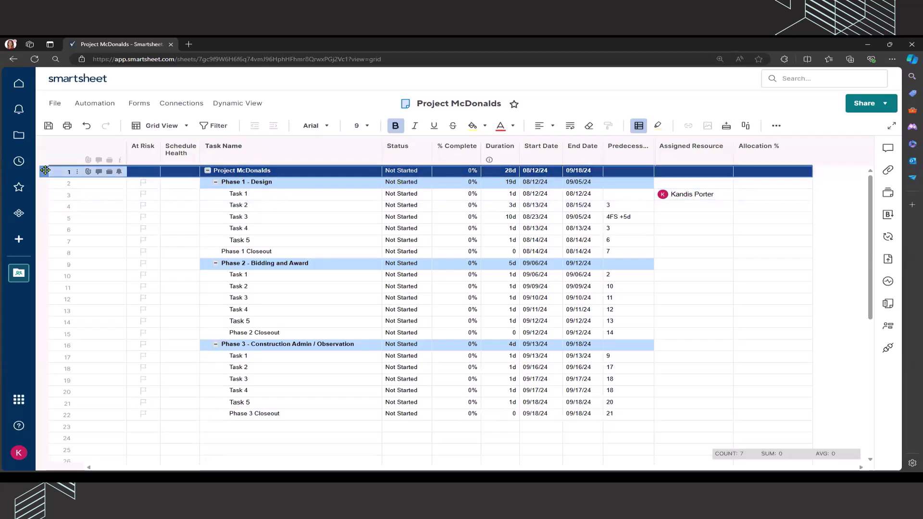
{"action": "left_click", "coordinate": [42, 183]}
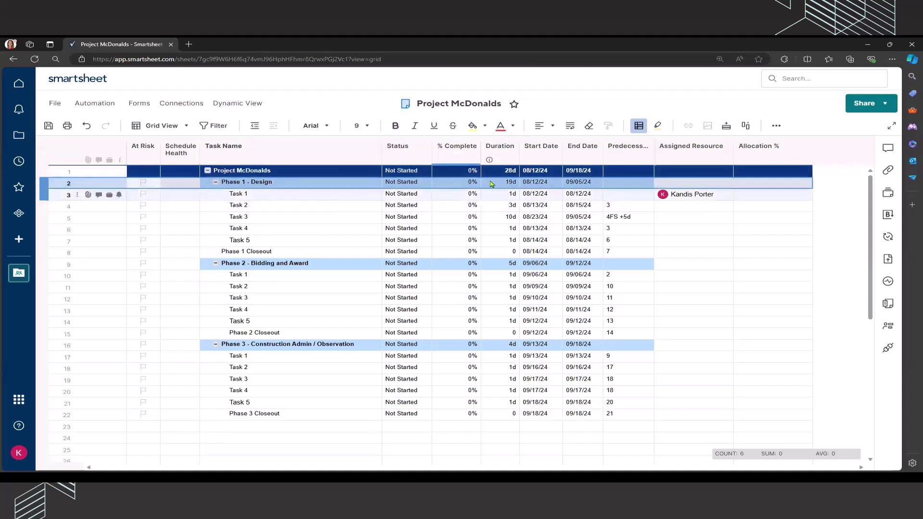
{"action": "mouse_move", "coordinate": [359, 195]}
{"action": "left_mouse_down"}
{"action": "mouse_move", "coordinate": [357, 252]}
{"action": "mouse_move", "coordinate": [355, 188]}
{"action": "left_mouse_up"}
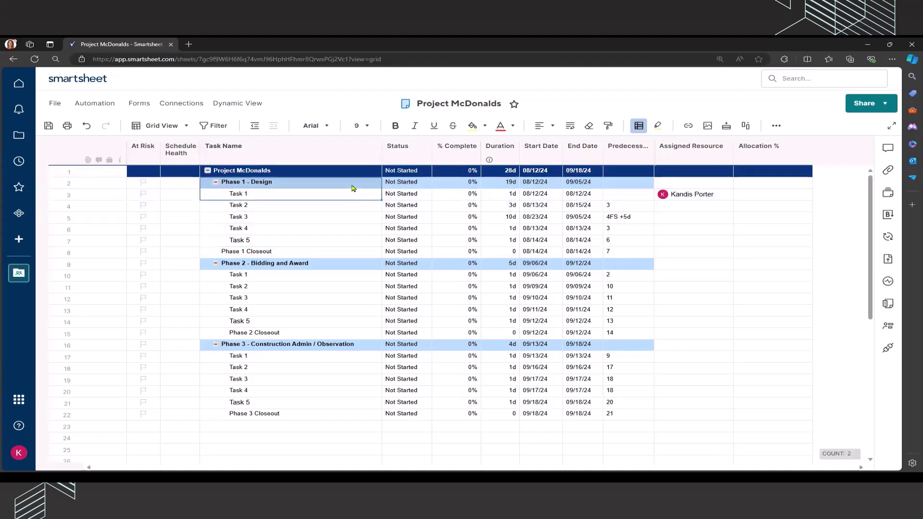
{"action": "left_click", "coordinate": [713, 199]}
{"action": "left_click_drag", "start_coordinate": [732, 200], "coordinate": [726, 249]}
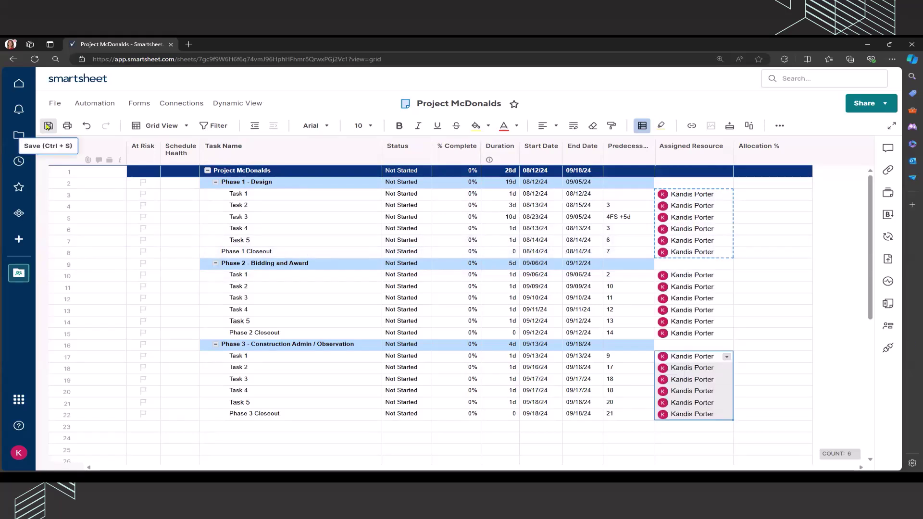
Enter 10% as Task 1's Allocation %
{"action": "left_click", "coordinate": [48, 126]}
{"action": "left_click", "coordinate": [760, 196]}
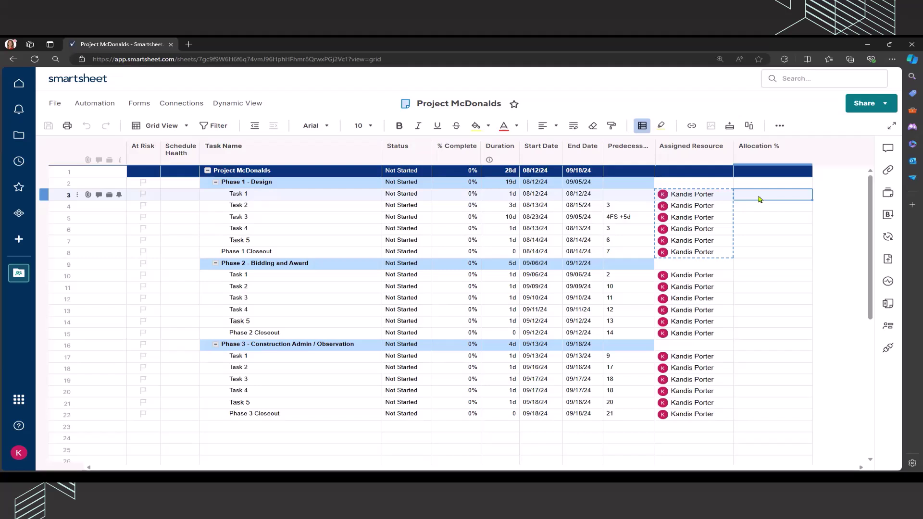
{"action": "type", "text": "10%"}
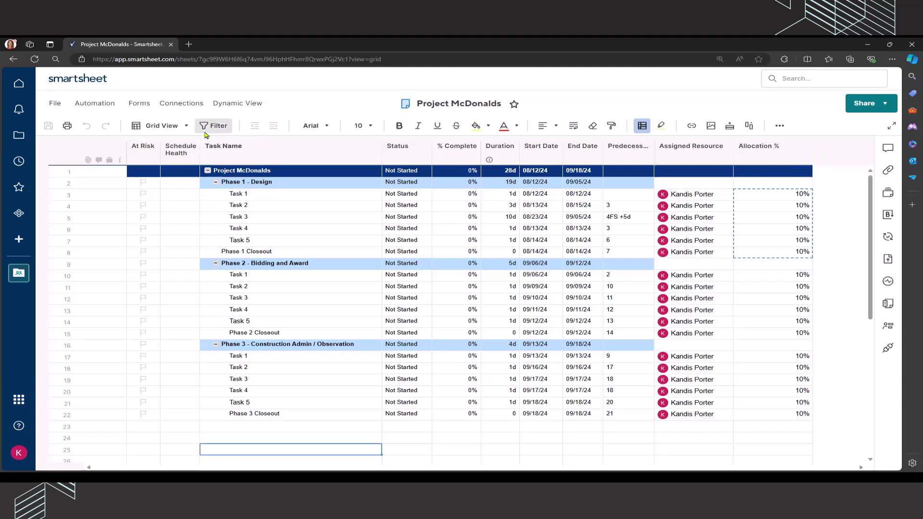
In Gantt view, confirm project settings use Assigned Resource and Allocation % for resource management
{"action": "left_click", "coordinate": [179, 127]}
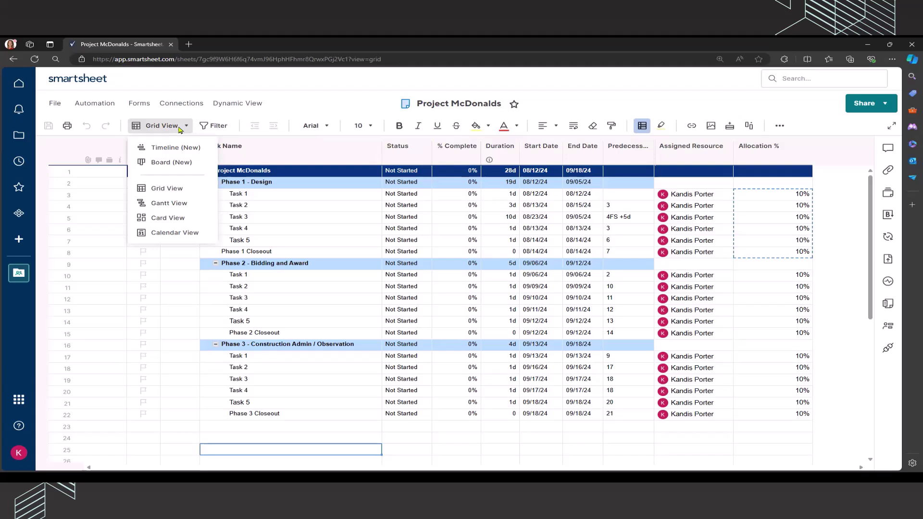
{"action": "left_click", "coordinate": [178, 204]}
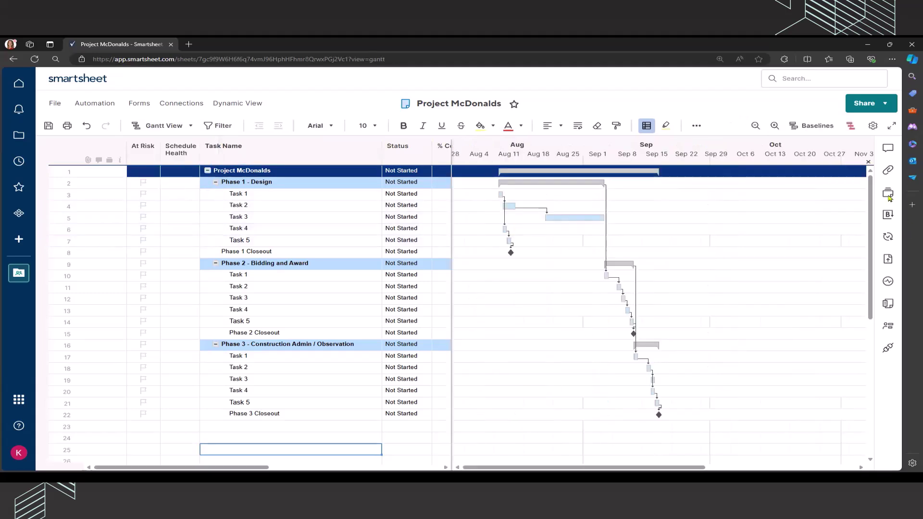
{"action": "left_click", "coordinate": [874, 127]}
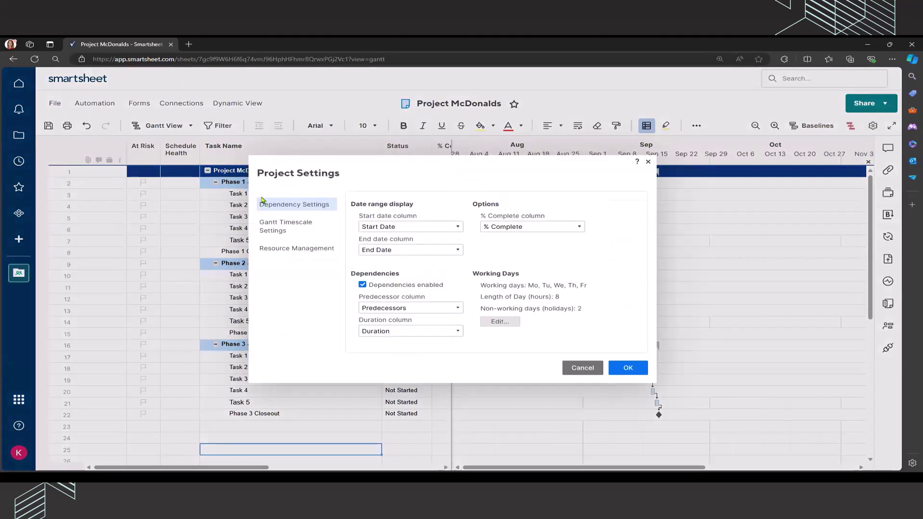
{"action": "left_click", "coordinate": [294, 254]}
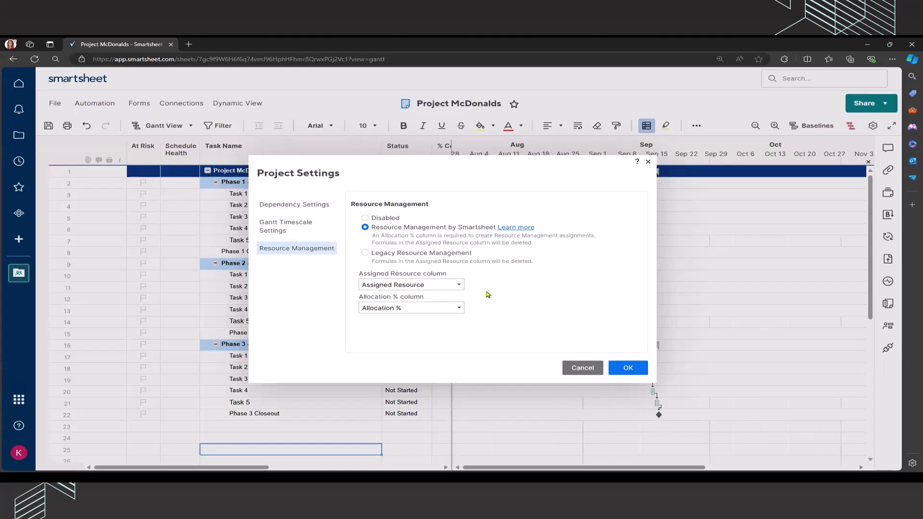
{"action": "left_click", "coordinate": [460, 286]}
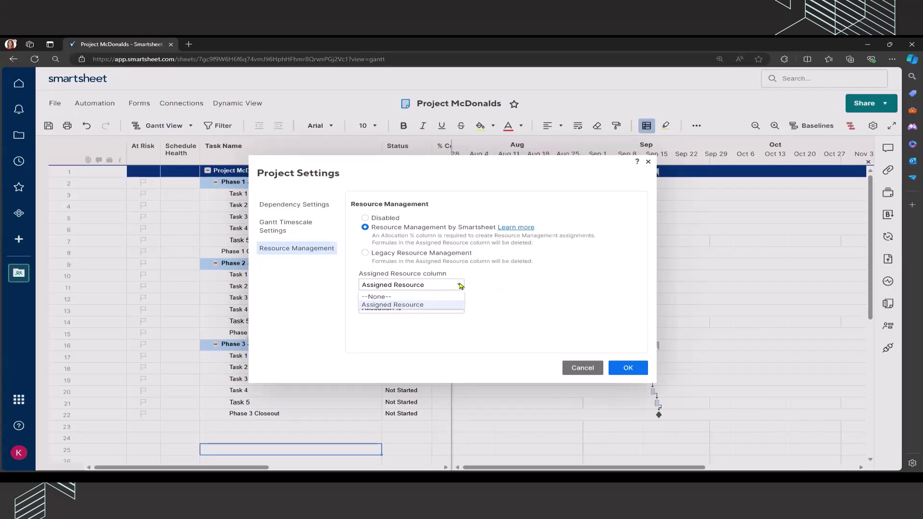
{"action": "left_click", "coordinate": [459, 283]}
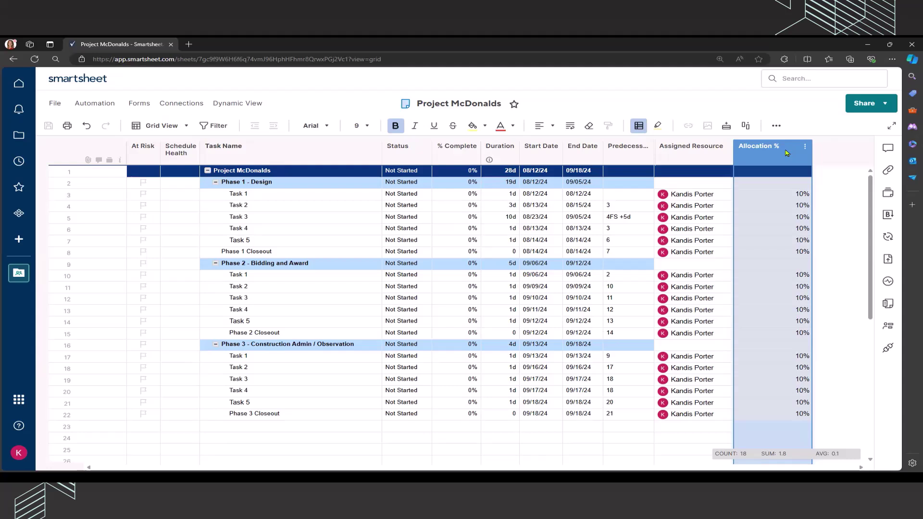
{"action": "left_click", "coordinate": [68, 207]}
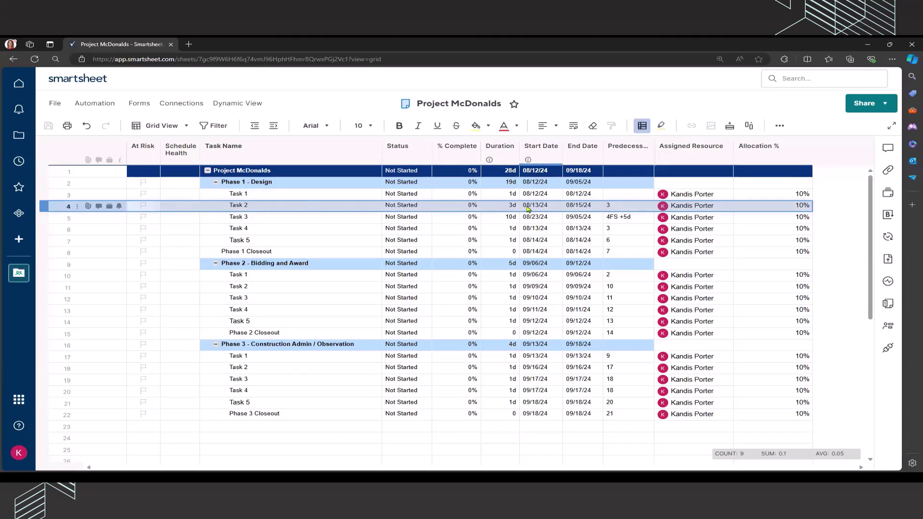
{"action": "mouse_move", "coordinate": [527, 208]}
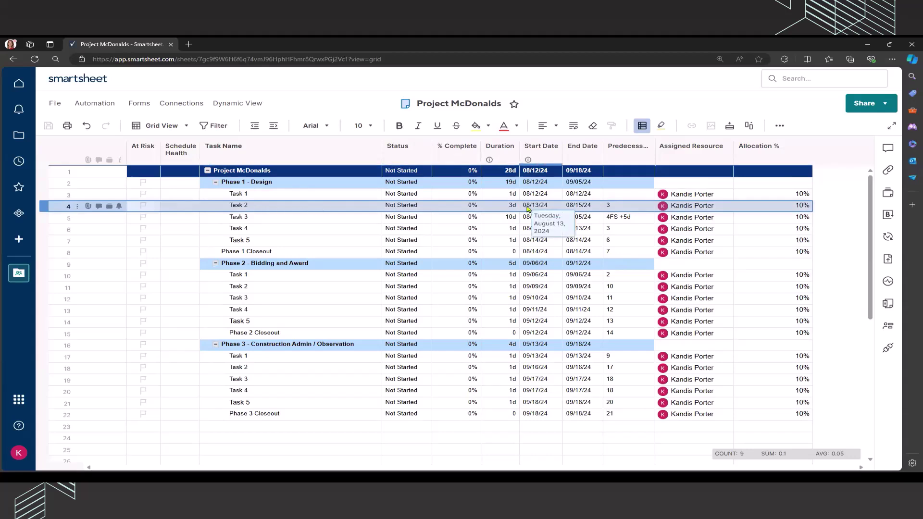
{"action": "left_click", "coordinate": [501, 209]}
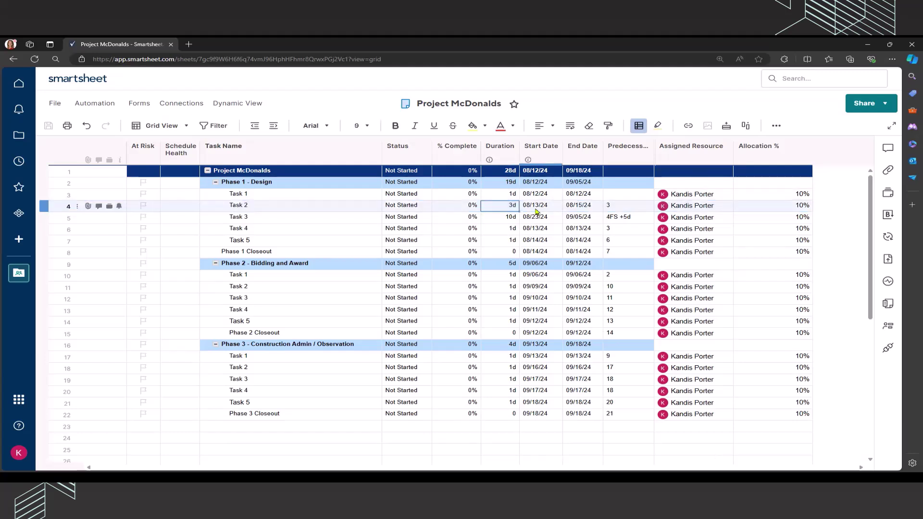
{"action": "mouse_move", "coordinate": [537, 211]}
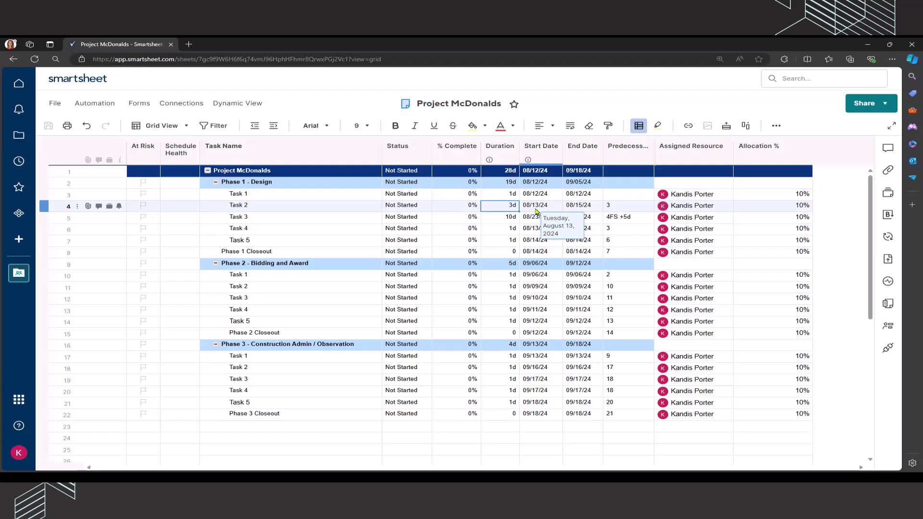
{"action": "left_click", "coordinate": [581, 208]}
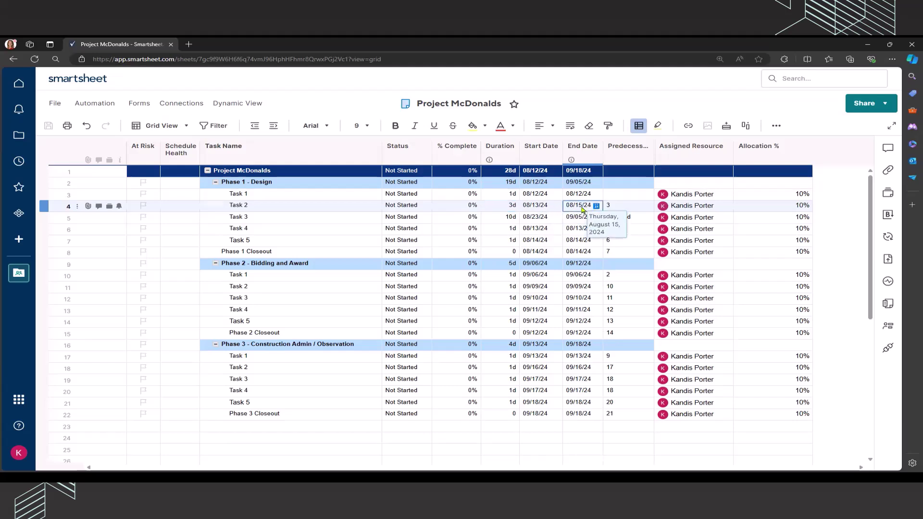
{"action": "left_click", "coordinate": [767, 207]}
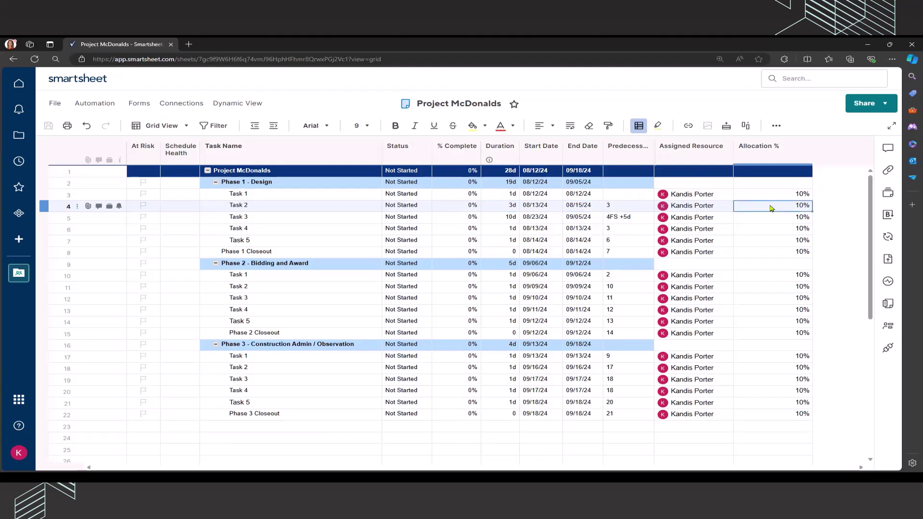
{"action": "left_click", "coordinate": [714, 207], "text": "shift"}
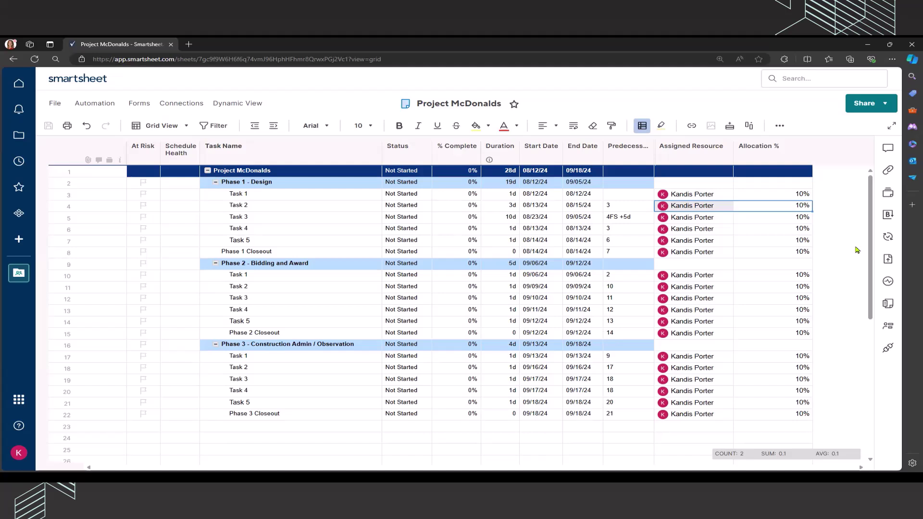
{"action": "left_click", "coordinate": [691, 146]}
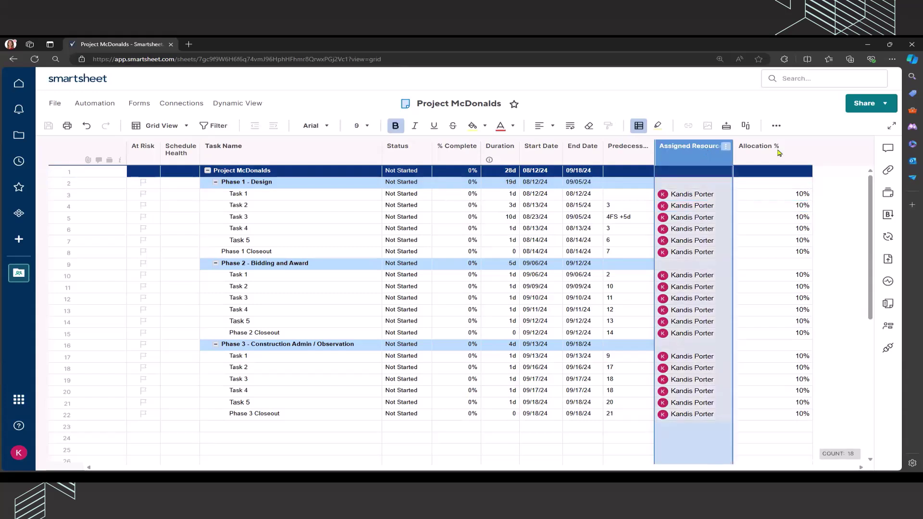
{"action": "left_click", "coordinate": [779, 152]}
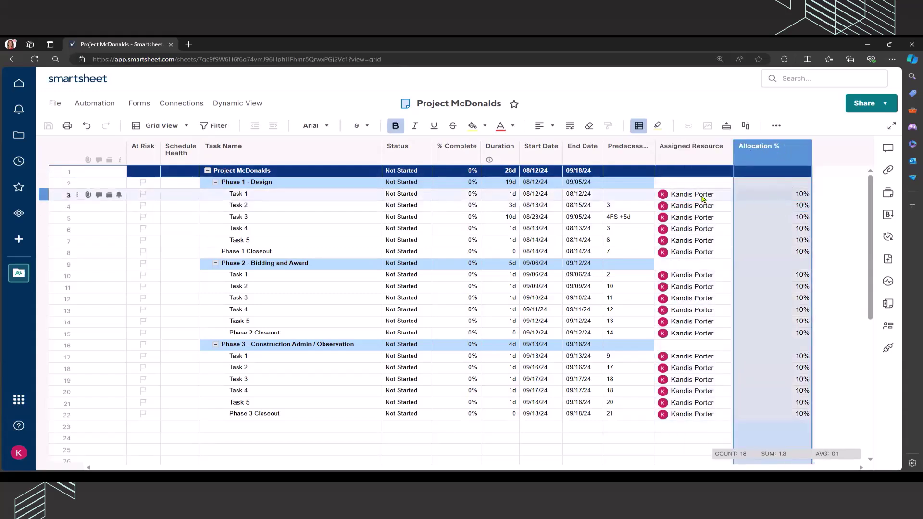
{"action": "mouse_move", "coordinate": [709, 229]}
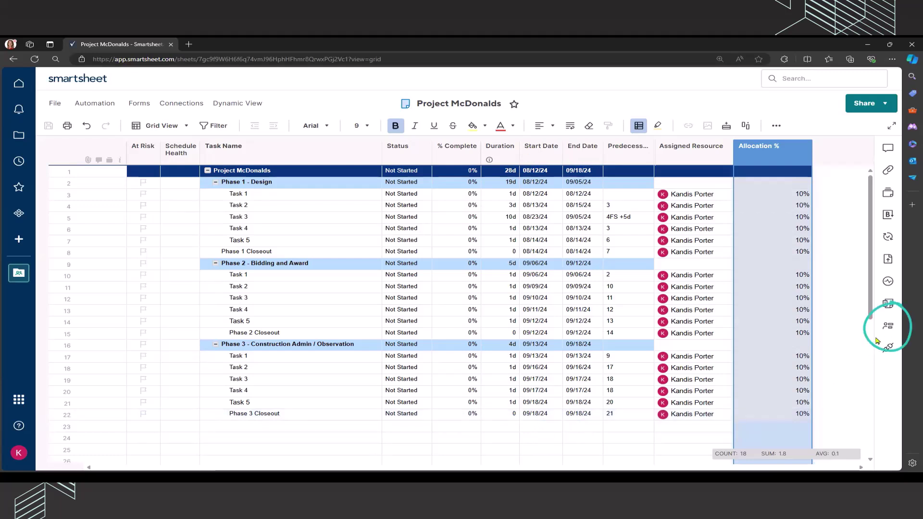
Show the team member's 10% workload bar in the Resource Management panel
{"action": "left_click", "coordinate": [889, 328]}
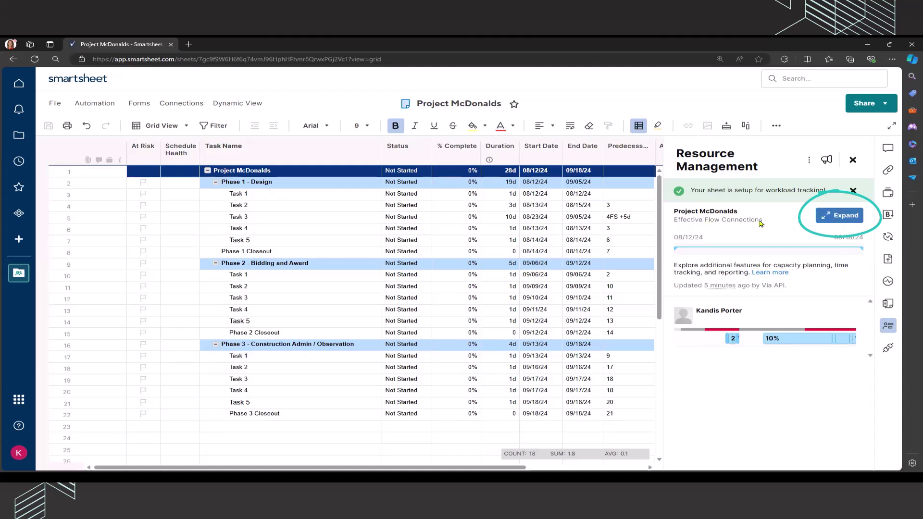
Expand to the full-page Workload Schedule and zoom the timeline to July–September
{"action": "left_click", "coordinate": [834, 220]}
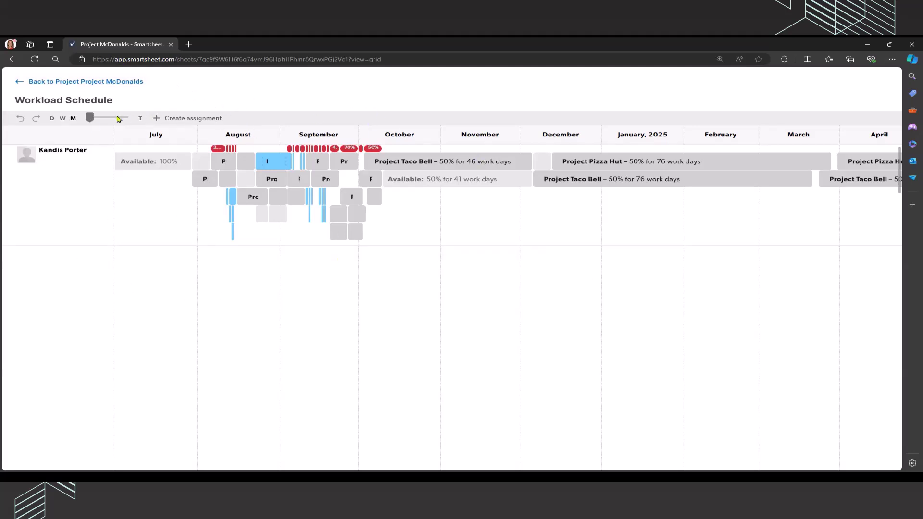
{"action": "left_click_drag", "start_coordinate": [90, 119], "coordinate": [97, 122]}
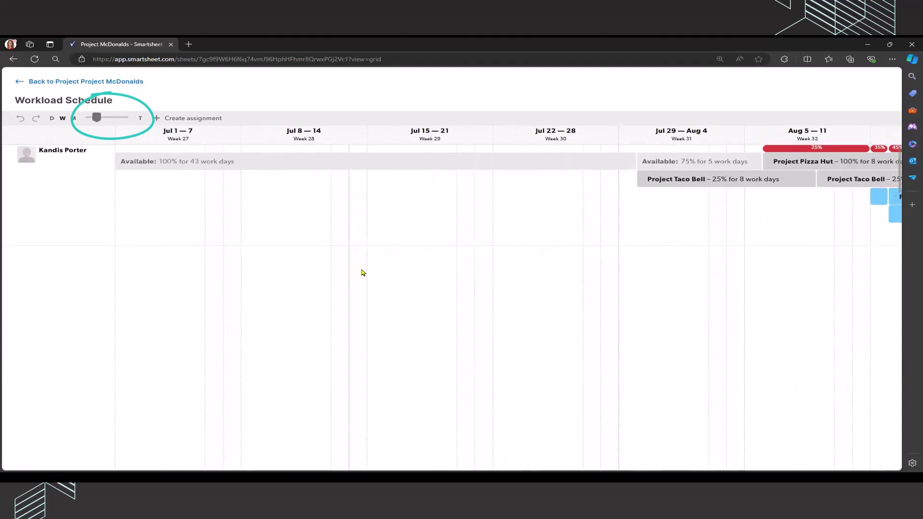
{"action": "scroll", "coordinate": [623, 305], "scroll_direction": "down", "scroll_amount": 2}
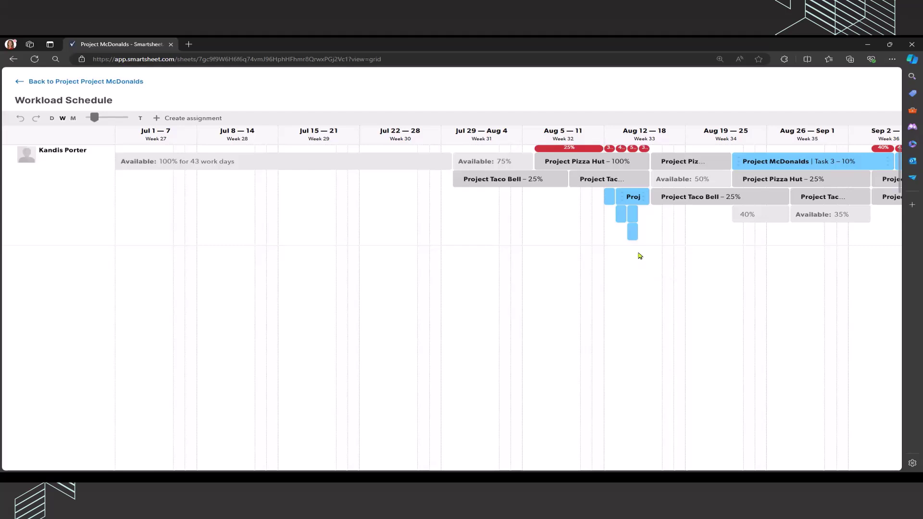
{"action": "mouse_move", "coordinate": [632, 236]}
{"action": "mouse_move", "coordinate": [630, 199]}
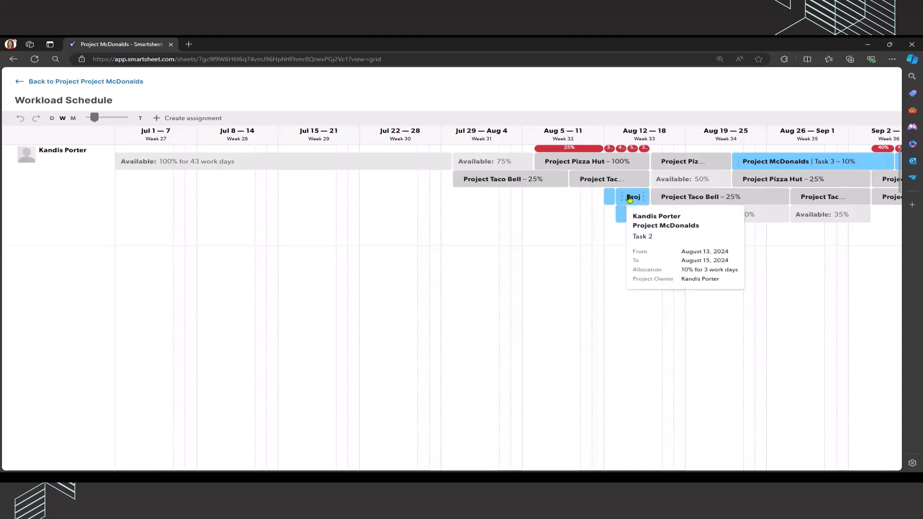
Open and then dismiss the McDonalds Task 2 assignment options (10%, Aug 13–15)
{"action": "left_click", "coordinate": [629, 198]}
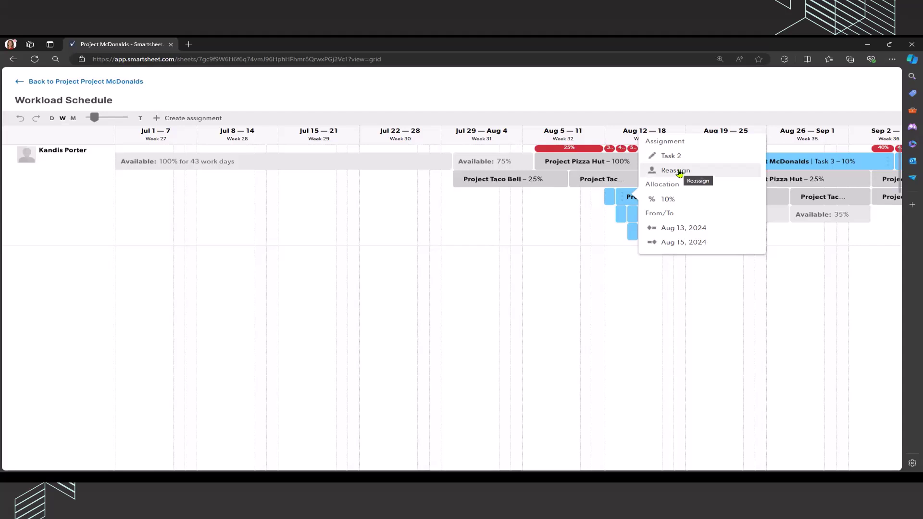
{"action": "left_click", "coordinate": [569, 223]}
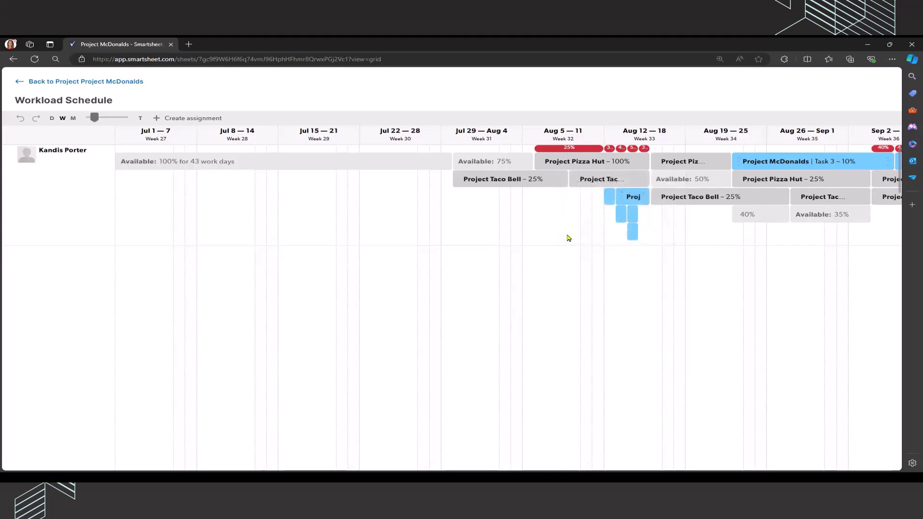
Return to the Project McDonalds sheet, with the Resource Management panel showing the member's 10% workload
{"action": "mouse_move", "coordinate": [552, 163]}
{"action": "mouse_move", "coordinate": [550, 184]}
{"action": "mouse_move", "coordinate": [622, 158]}
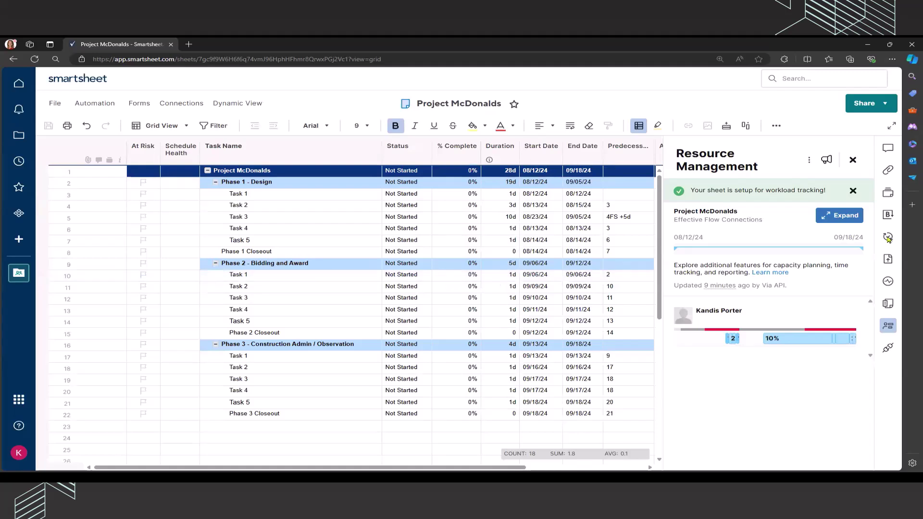
Close the Resource Management panel and open Project Pizza Hut from the Workload Management folder
{"action": "left_click", "coordinate": [853, 161]}
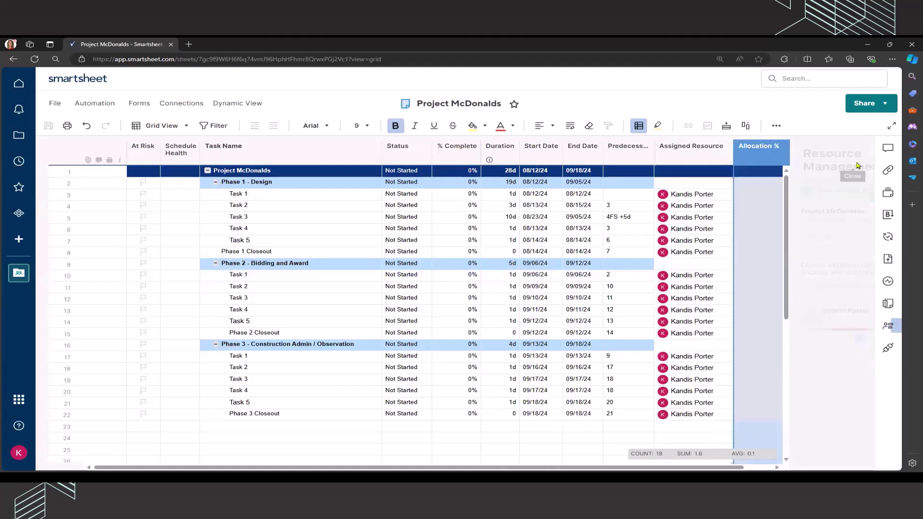
{"action": "left_click", "coordinate": [14, 59]}
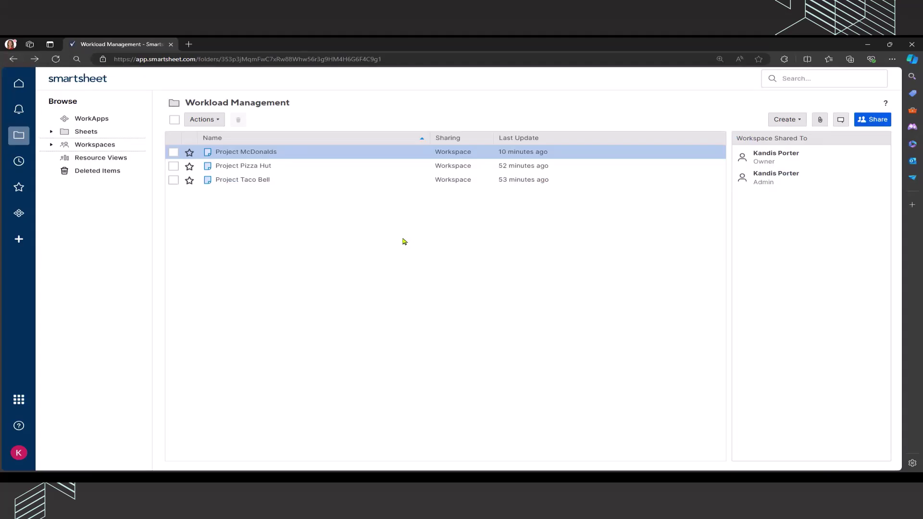
{"action": "left_click", "coordinate": [246, 167]}
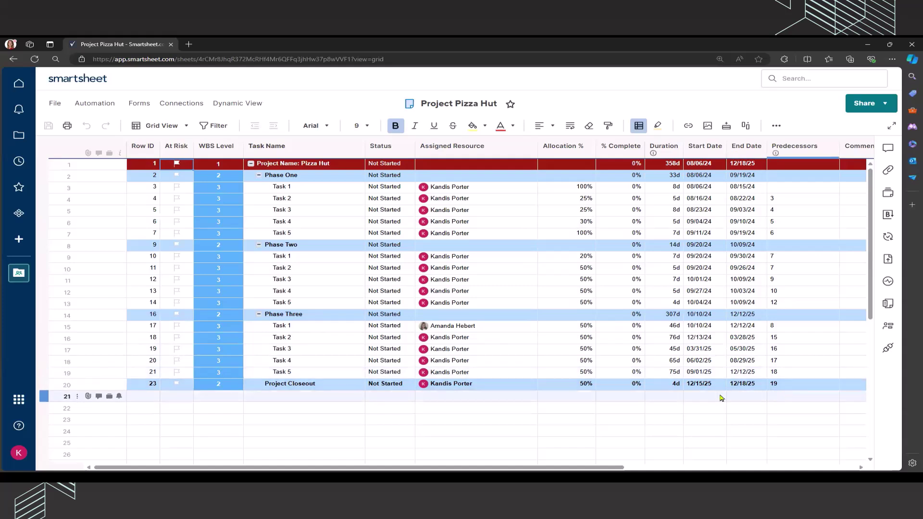
Expand Project Pizza Hut's resources into the Workload Schedule, showing Task 1 at 100%, Aug 6–15
{"action": "left_click", "coordinate": [888, 327]}
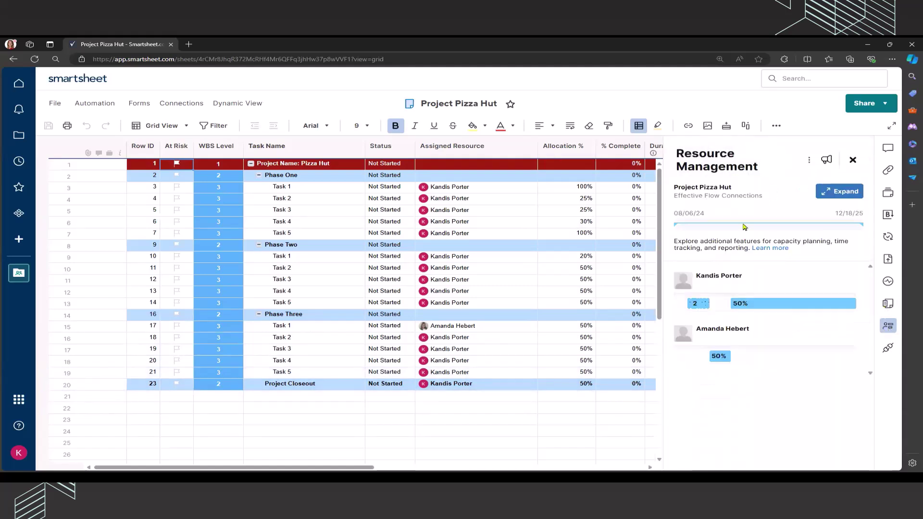
{"action": "left_click", "coordinate": [843, 192]}
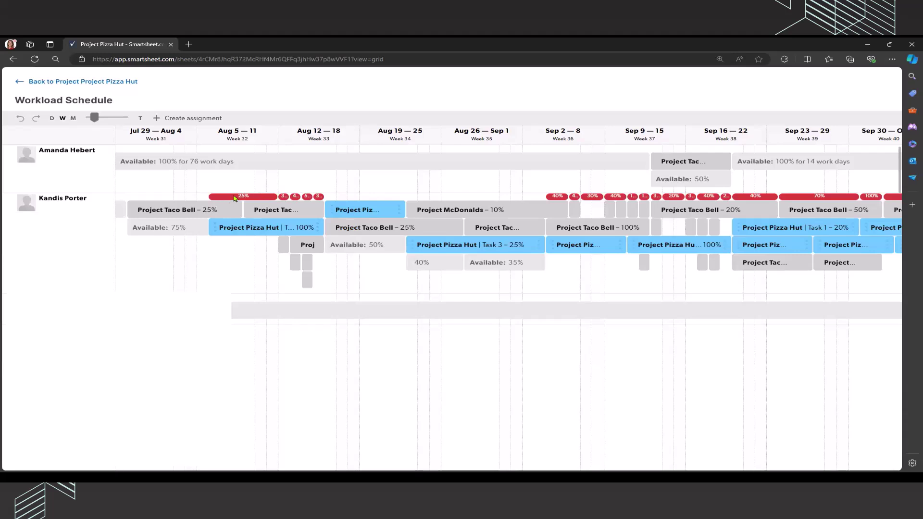
{"action": "mouse_move", "coordinate": [238, 231]}
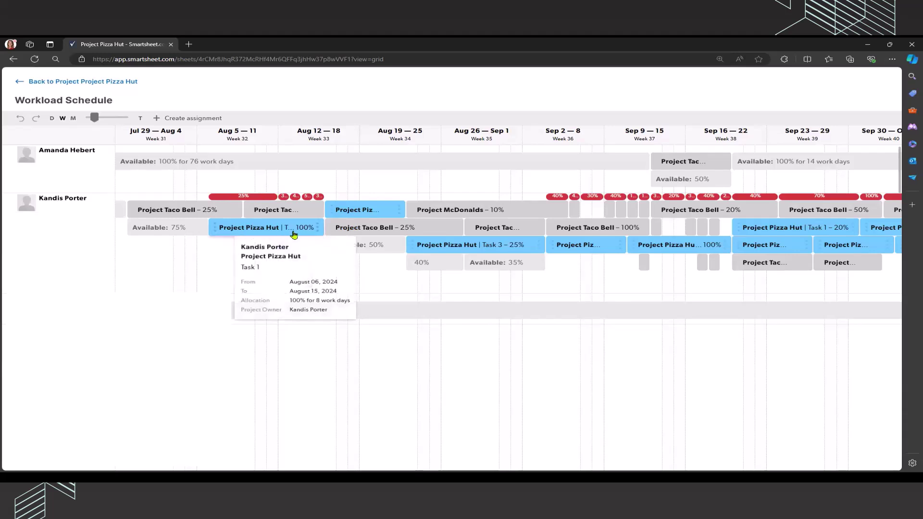
Reassign Pizza Hut Task 1 (100%) to the other team member from the Recents list
{"action": "left_click", "coordinate": [250, 232]}
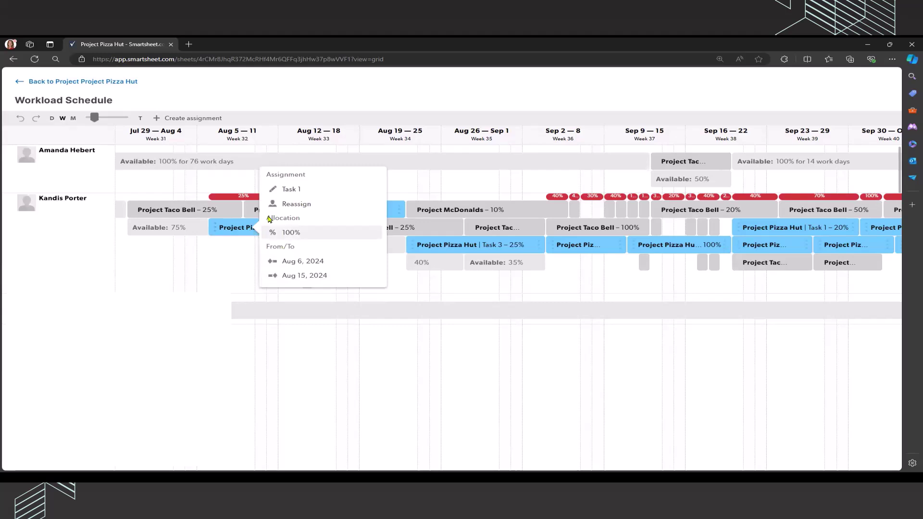
{"action": "left_click", "coordinate": [295, 189]}
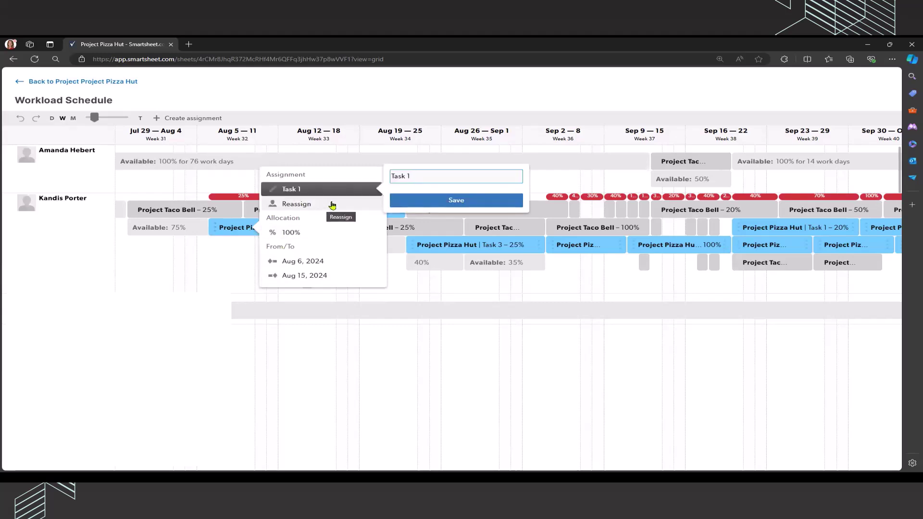
{"action": "left_click", "coordinate": [333, 206]}
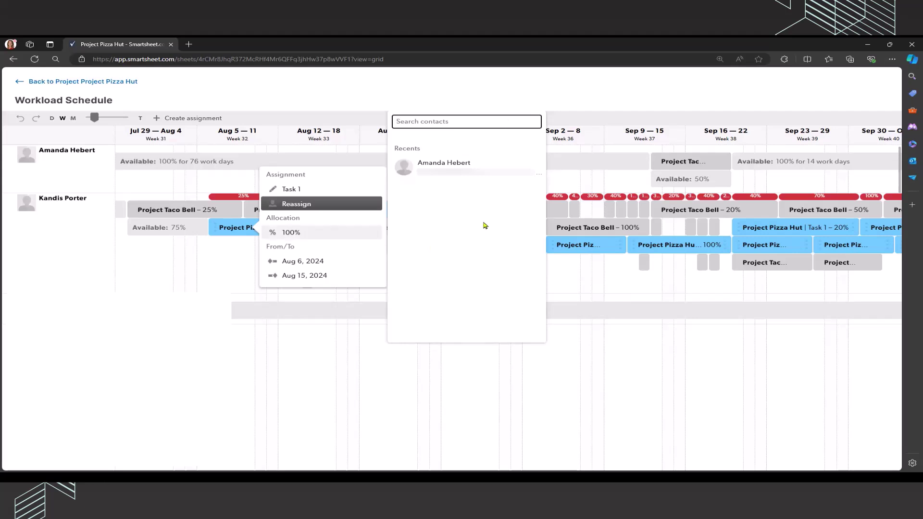
{"action": "left_click", "coordinate": [468, 167]}
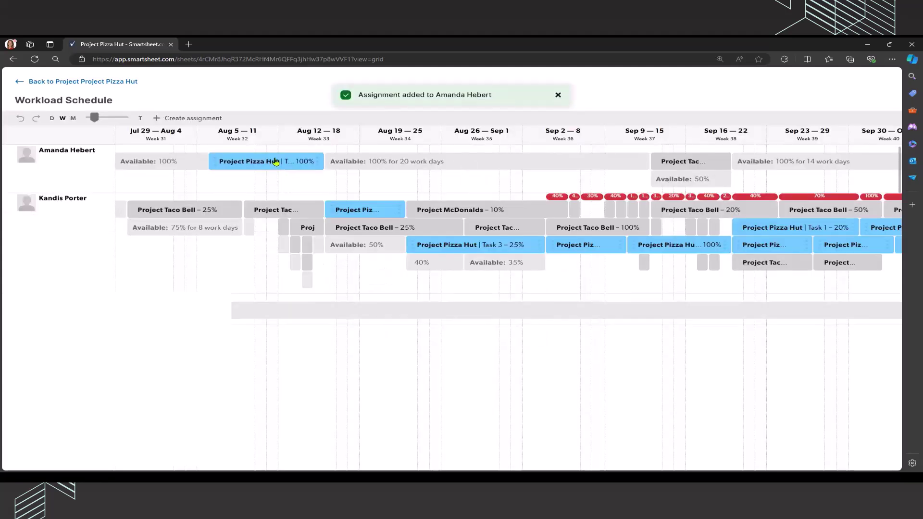
{"action": "mouse_move", "coordinate": [245, 166]}
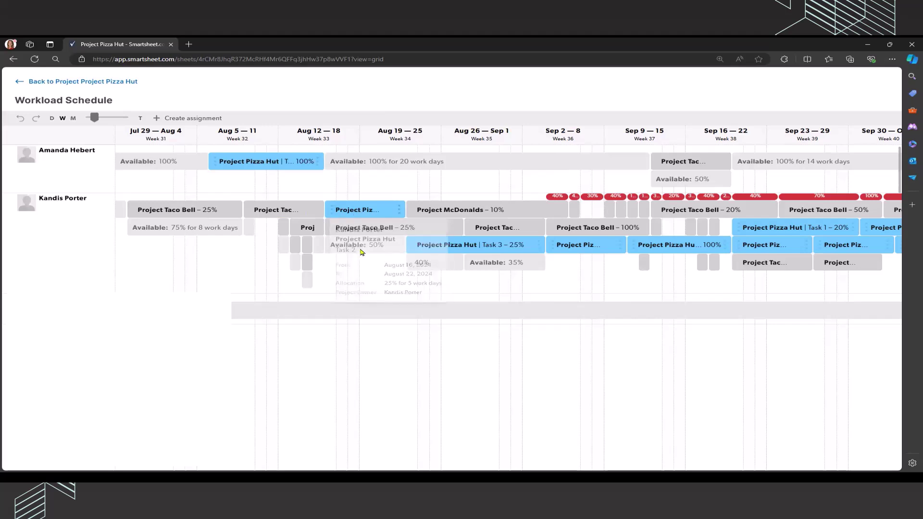
{"action": "mouse_move", "coordinate": [594, 255]}
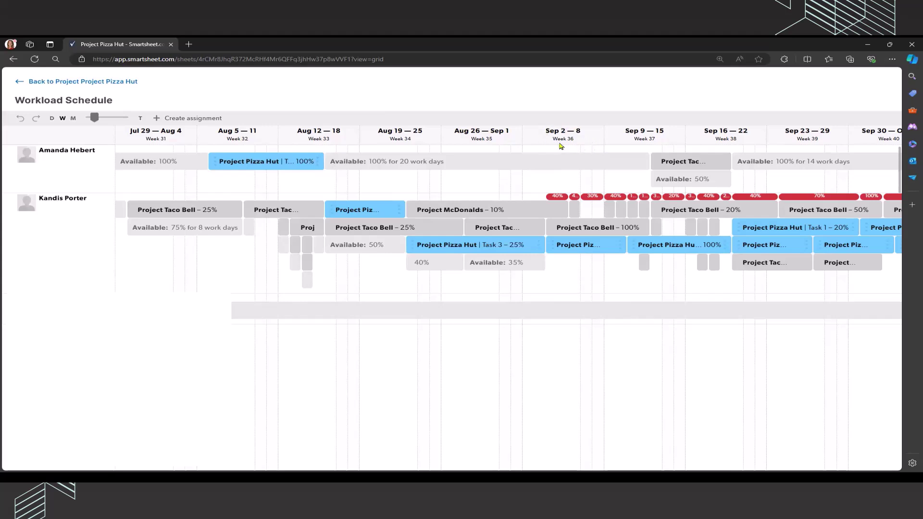
{"action": "mouse_move", "coordinate": [585, 250]}
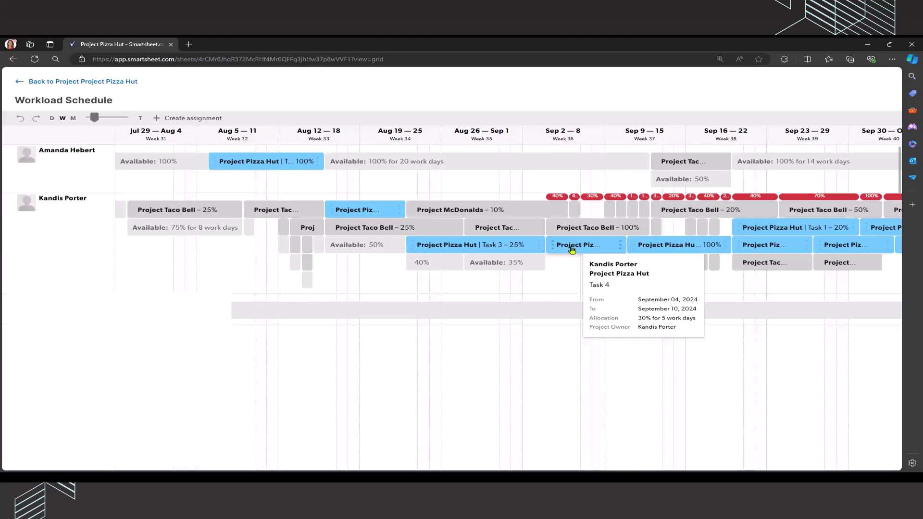
{"action": "mouse_move", "coordinate": [594, 230]}
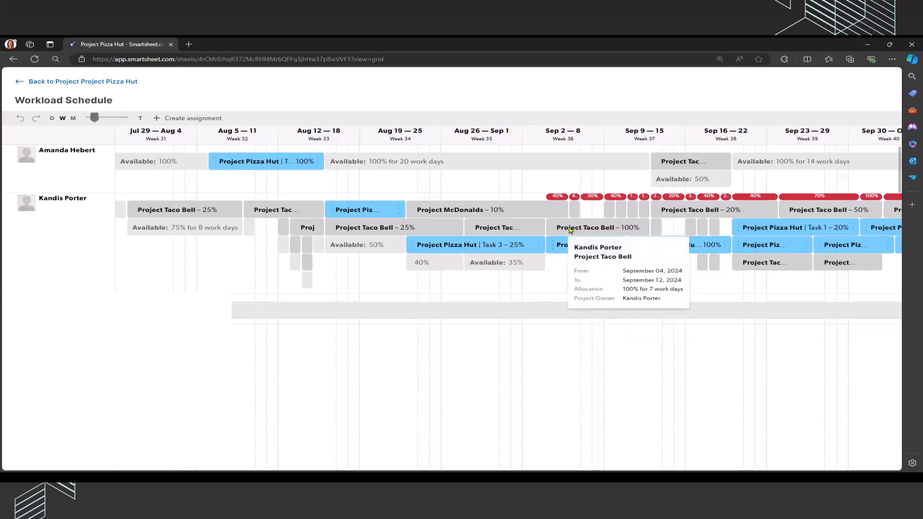